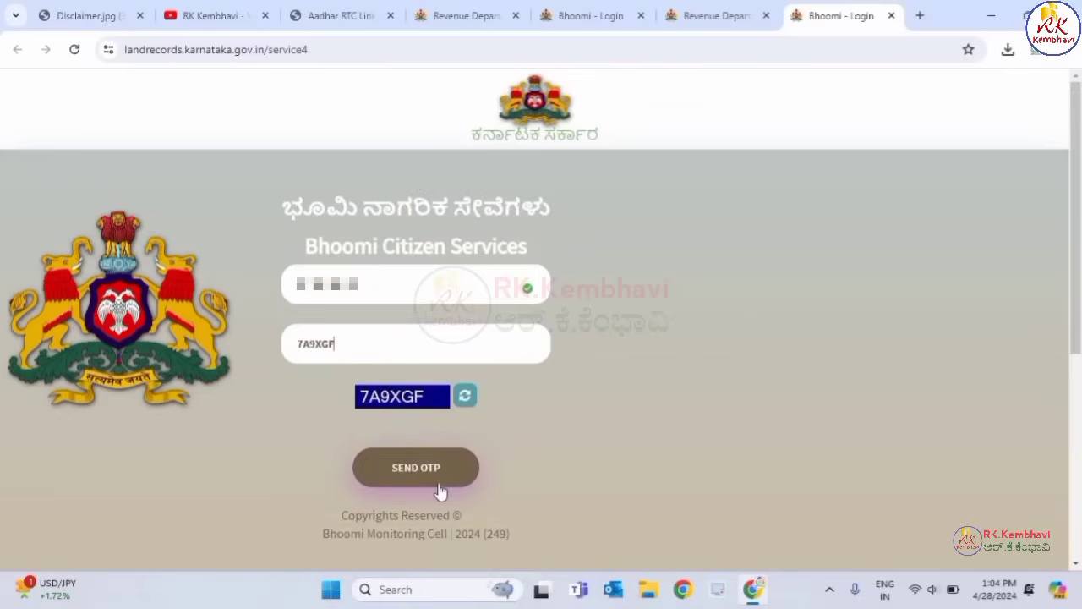
Step: Request a login OTP for the entered mobile number, enter the OTP and log in to Bhoomi Citizen Services
{"action": "left_click", "coordinate": [409, 478]}
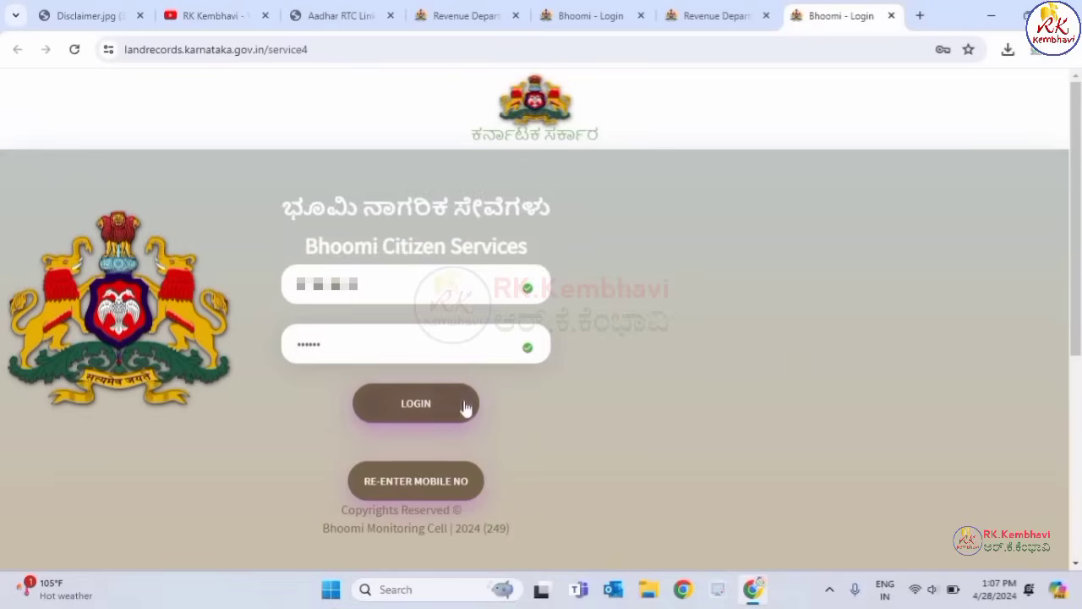
{"action": "left_click", "coordinate": [416, 411]}
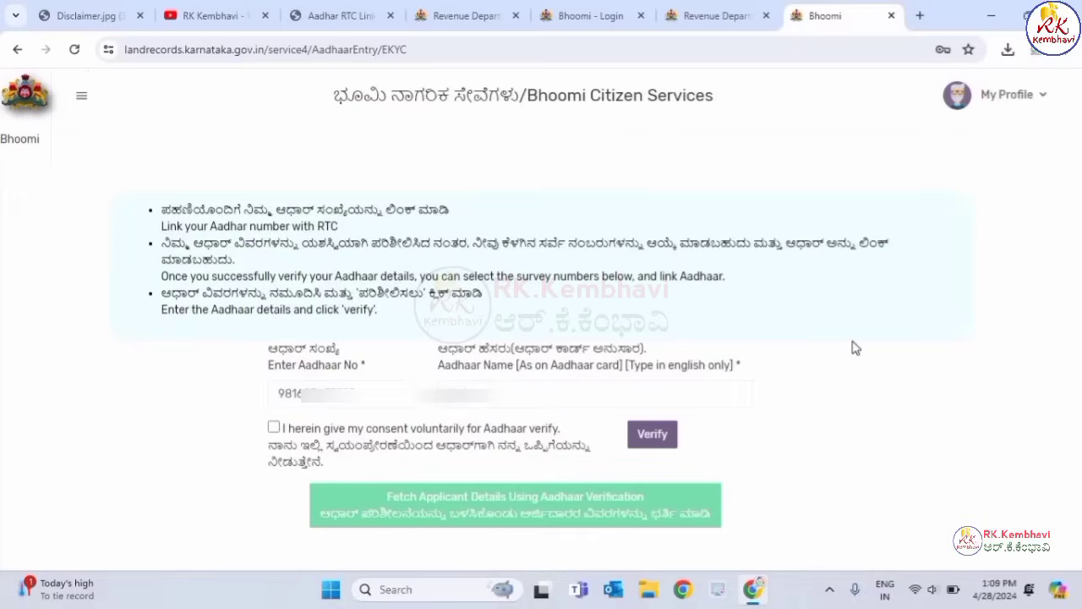
Step: Give consent for Aadhaar verification and verify the entered Aadhaar number and name
{"action": "left_click", "coordinate": [273, 429]}
{"action": "left_click", "coordinate": [659, 436]}
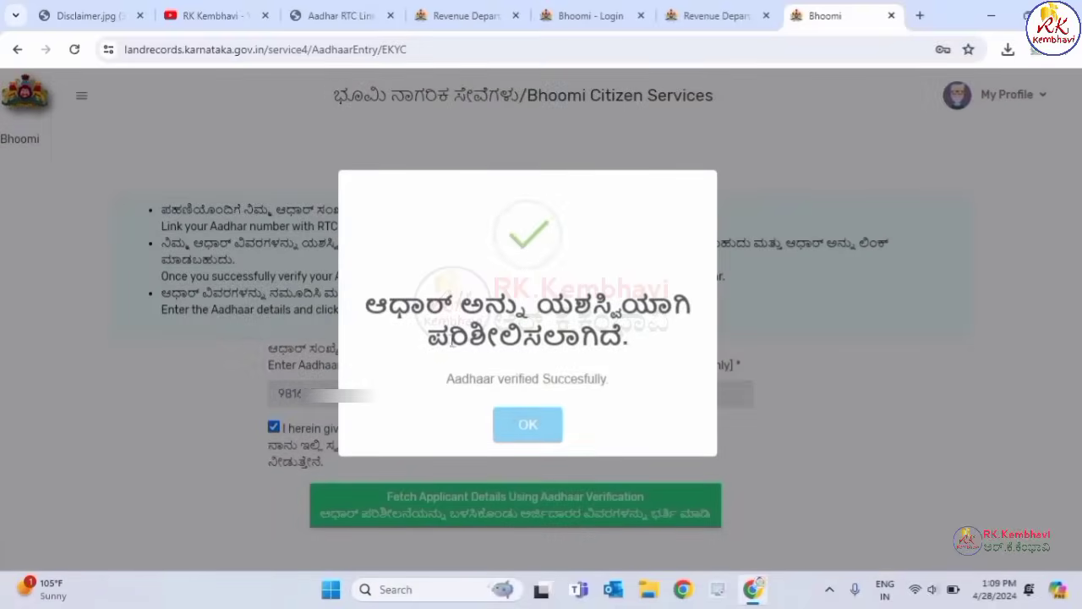
{"action": "left_click", "coordinate": [526, 426]}
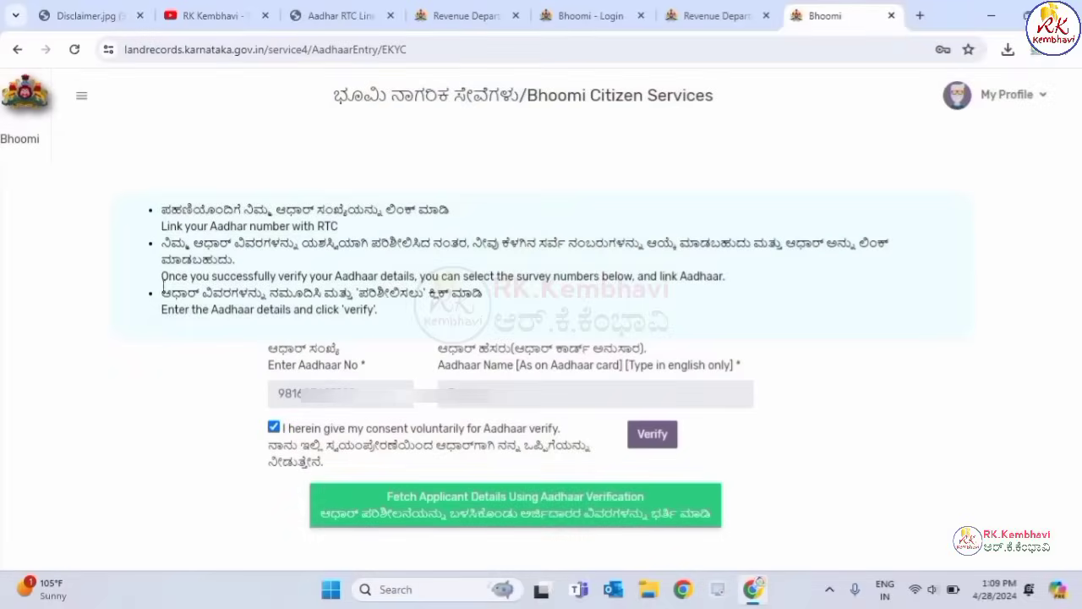
Step: Start fetching the applicant details using Aadhaar verification
{"action": "left_click", "coordinate": [82, 98]}
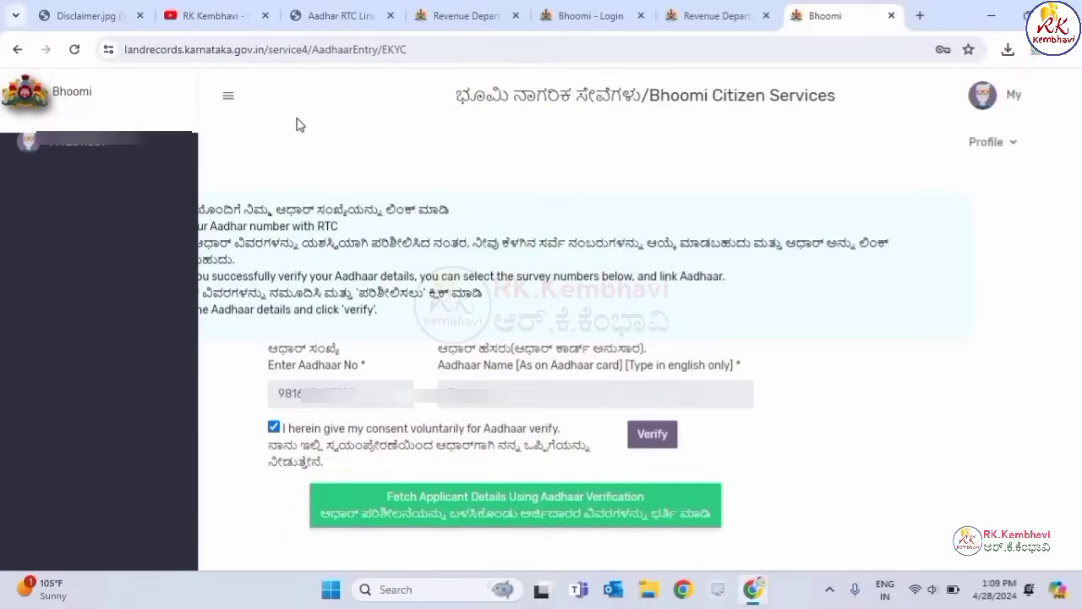
{"action": "left_click", "coordinate": [522, 520]}
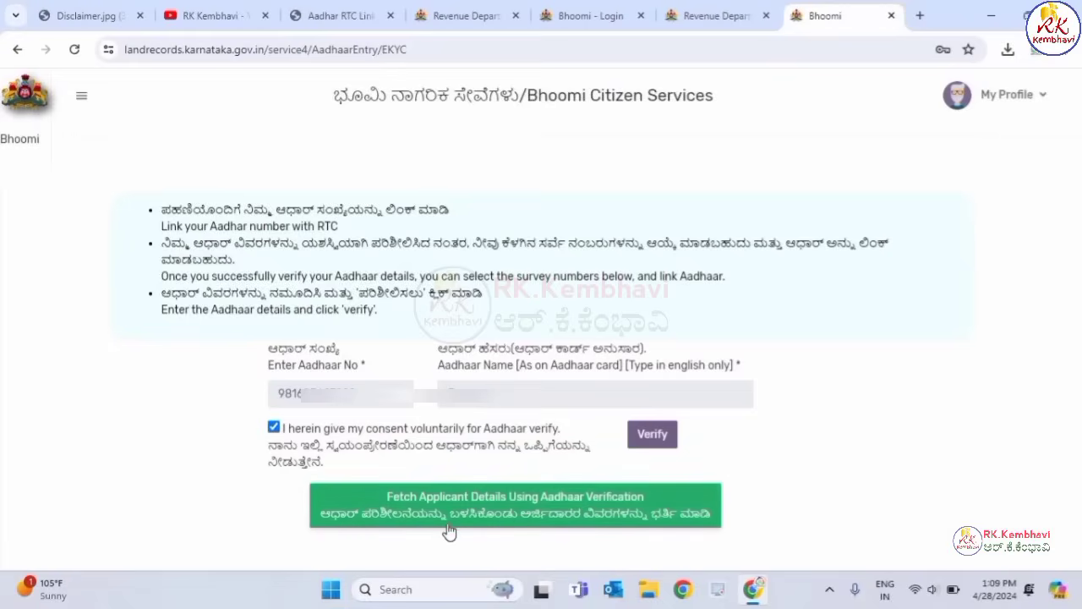
{"action": "left_click", "coordinate": [492, 499]}
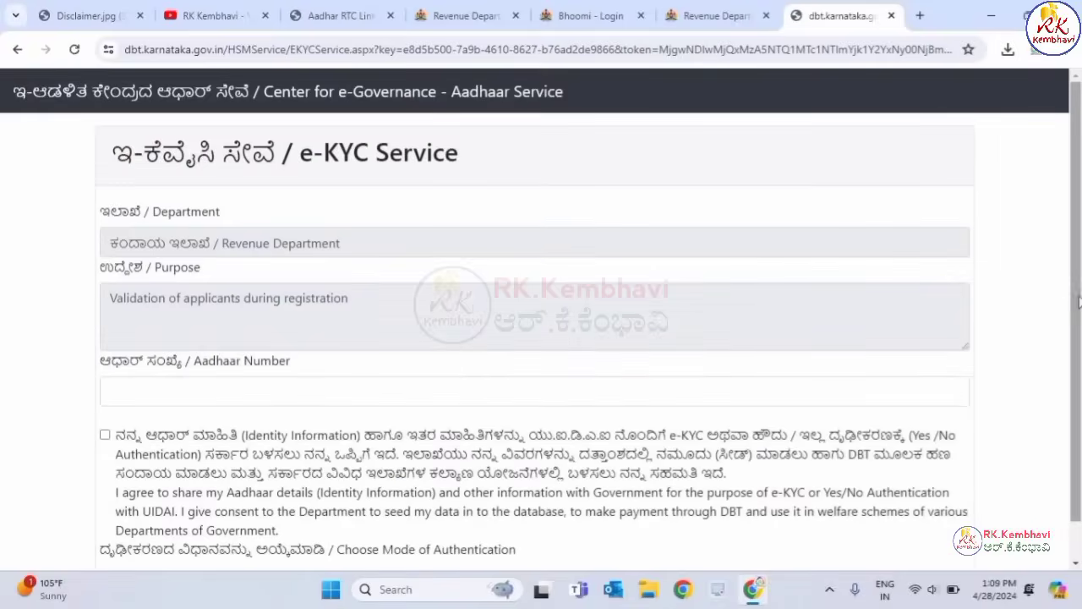
Step: Complete the e-KYC form with the Aadhaar number, data-sharing consent and OTP authentication, and submit the received OTP
{"action": "scroll", "coordinate": [1076, 372], "scroll_direction": "down", "scroll_amount": 1}
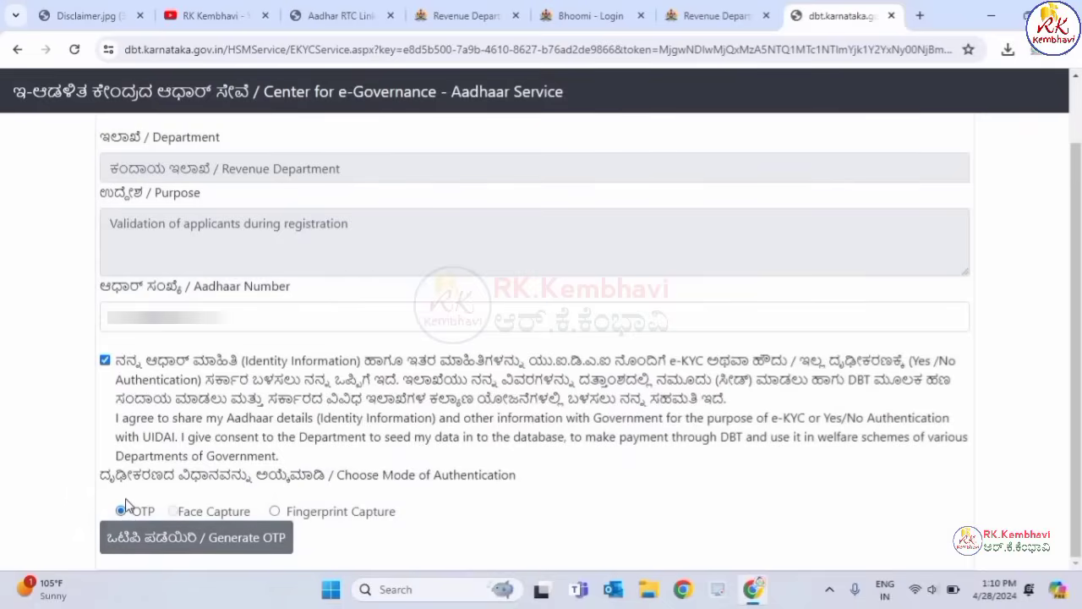
{"action": "left_click", "coordinate": [139, 538]}
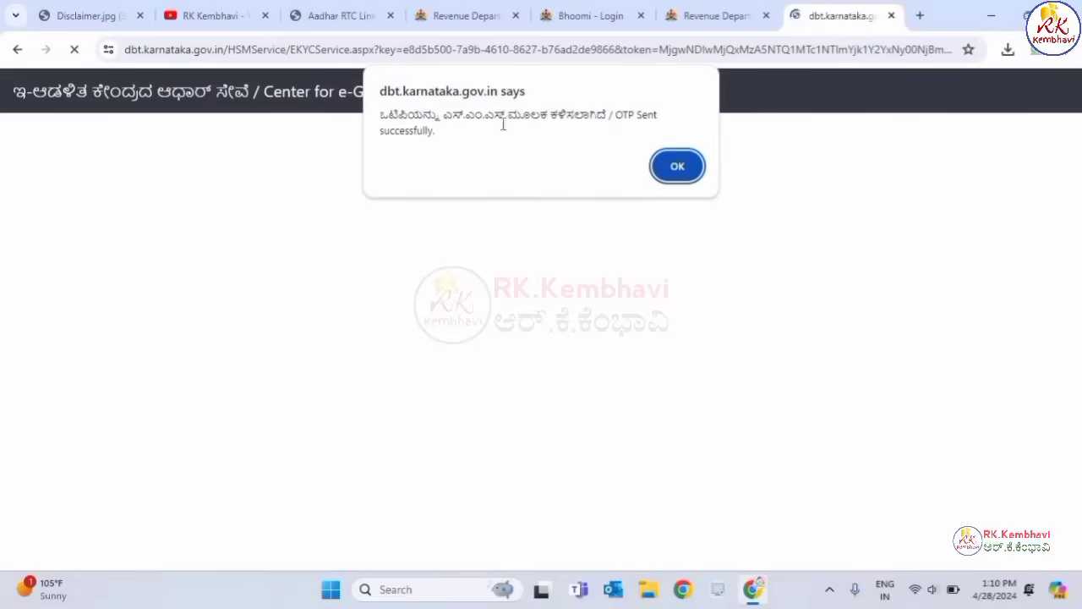
{"action": "left_click", "coordinate": [685, 167]}
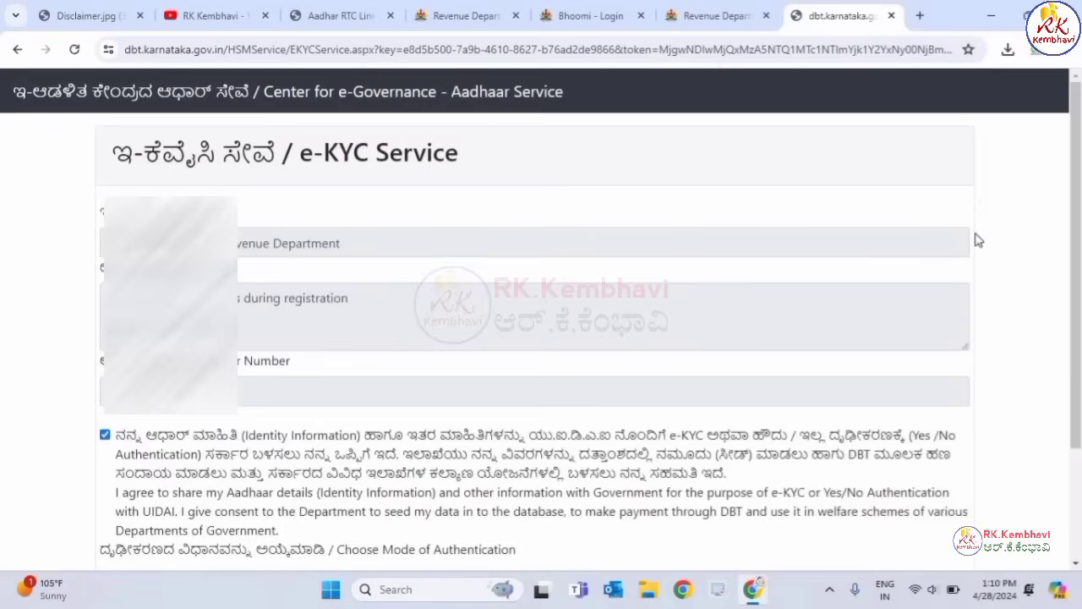
{"action": "scroll", "coordinate": [1053, 369], "scroll_direction": "down", "scroll_amount": 2}
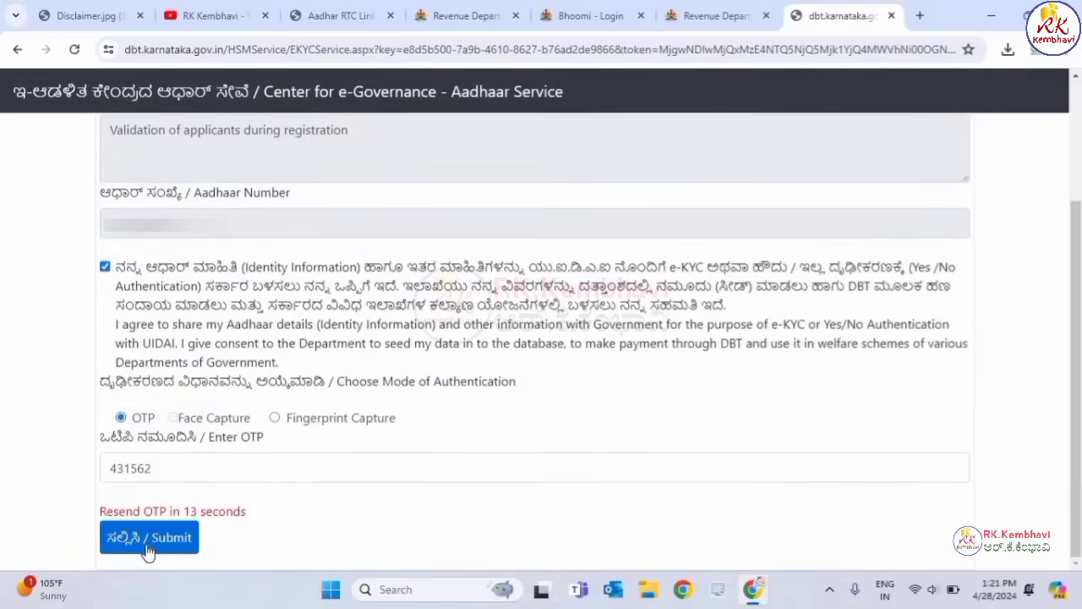
{"action": "left_click", "coordinate": [146, 548]}
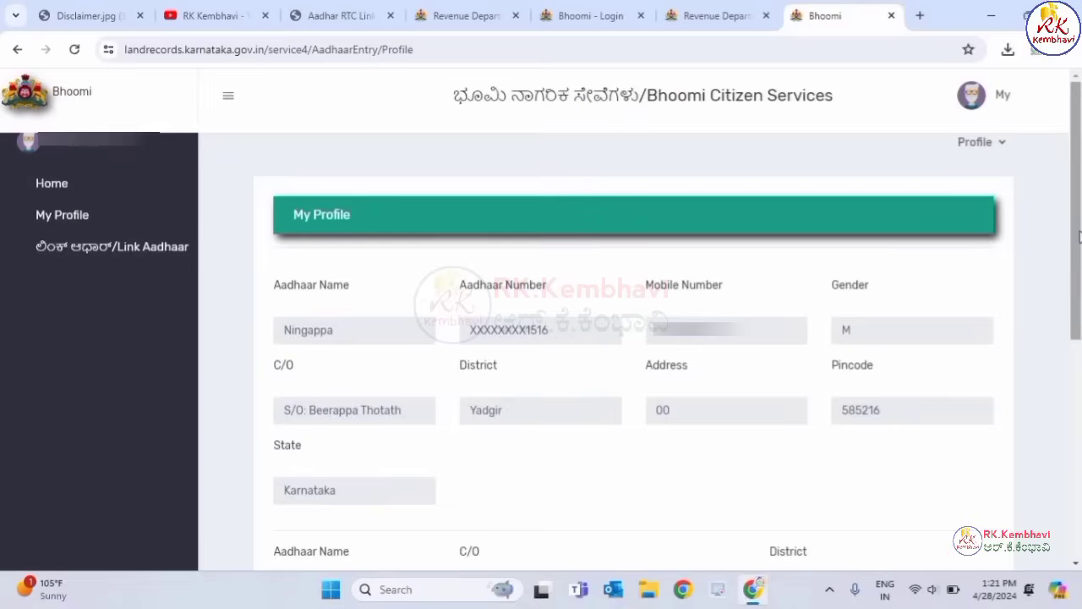
Step: Go to the Link Aadhaar page and select the Fruits-registered land with survey number 20, Surnoc/Hissa */2
{"action": "mouse_move", "coordinate": [1078, 237]}
{"action": "left_mouse_down"}
{"action": "mouse_move", "coordinate": [1080, 493]}
{"action": "mouse_move", "coordinate": [1079, 217]}
{"action": "left_mouse_up"}
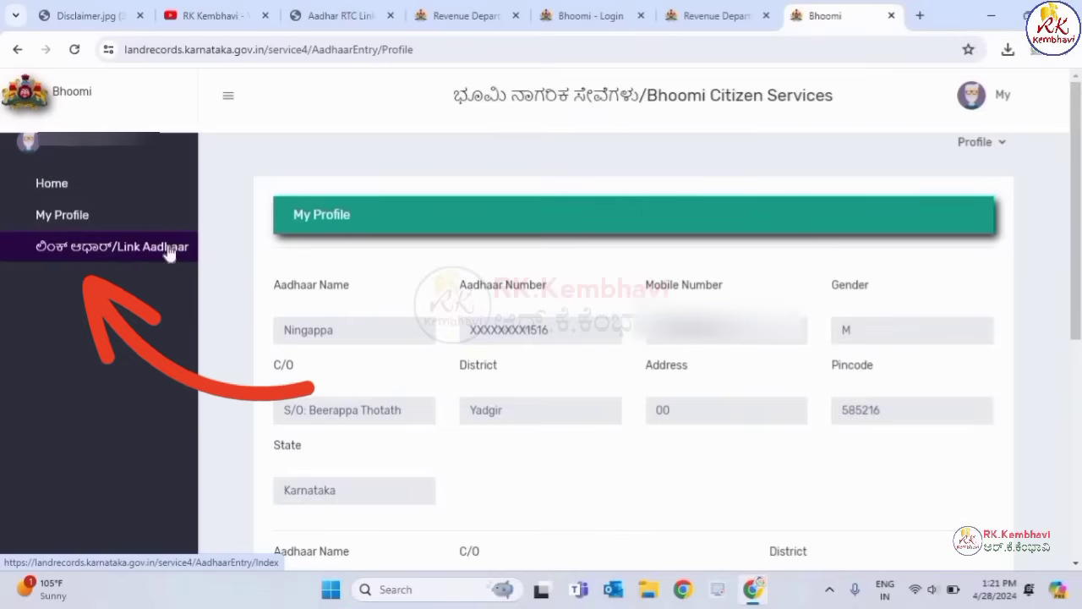
{"action": "left_click", "coordinate": [98, 250]}
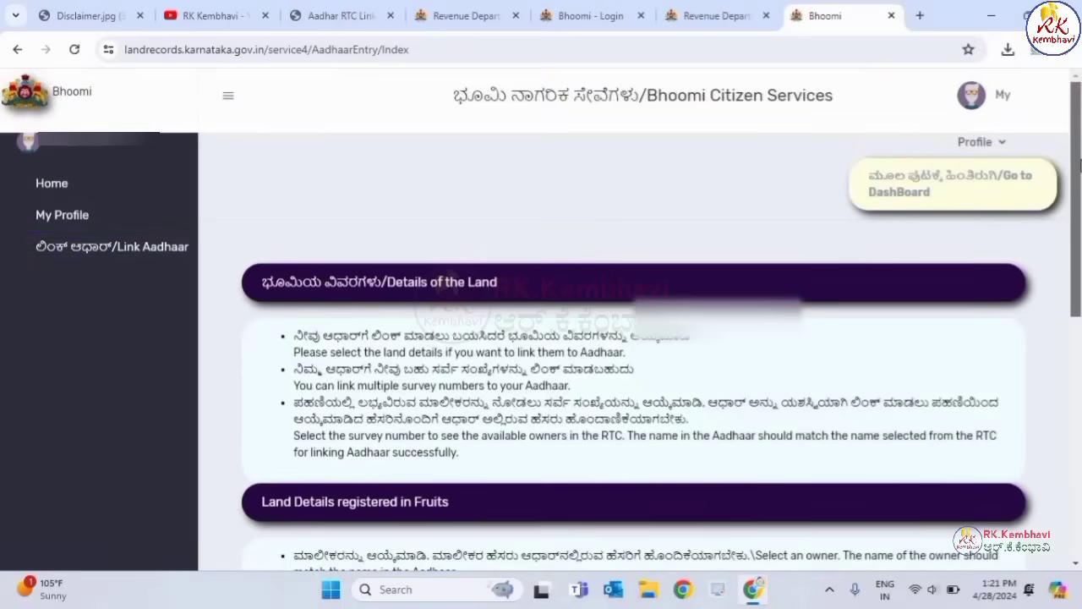
{"action": "left_click_drag", "start_coordinate": [1080, 172], "coordinate": [1080, 370]}
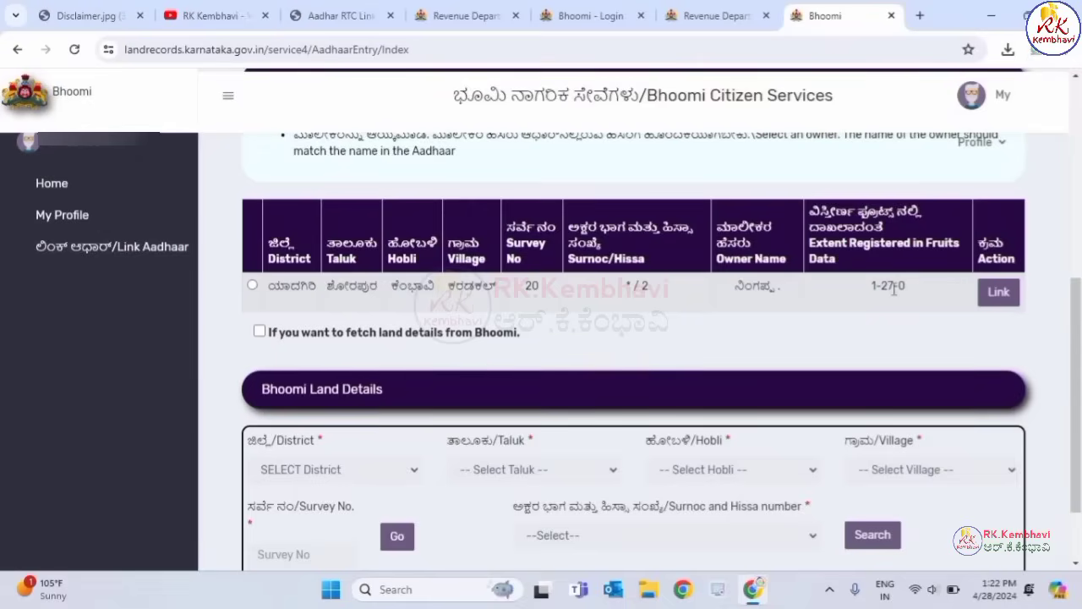
{"action": "left_click", "coordinate": [253, 287]}
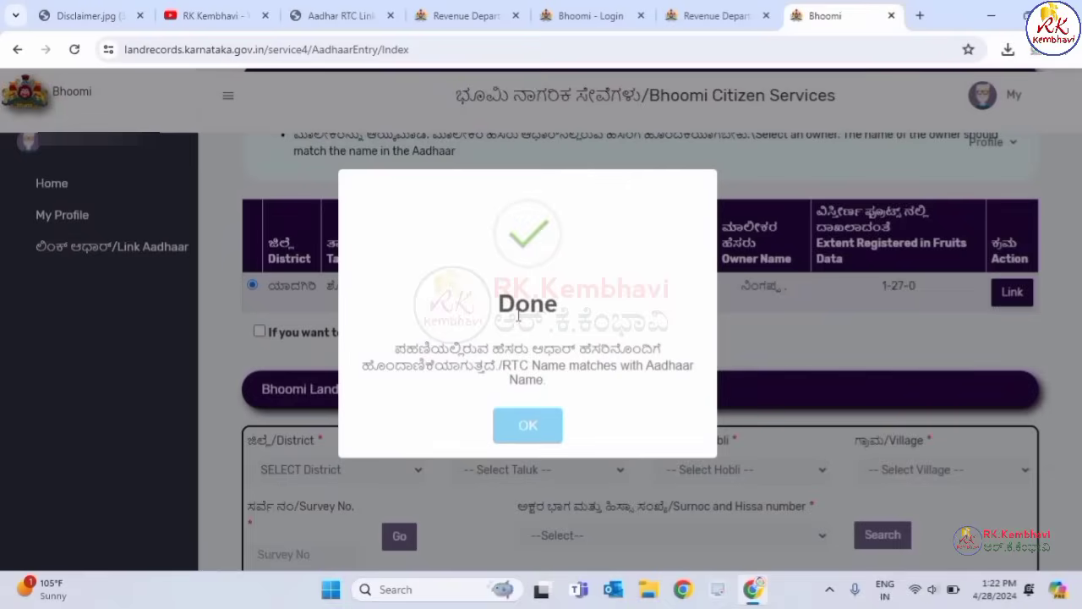
{"action": "left_click", "coordinate": [541, 422]}
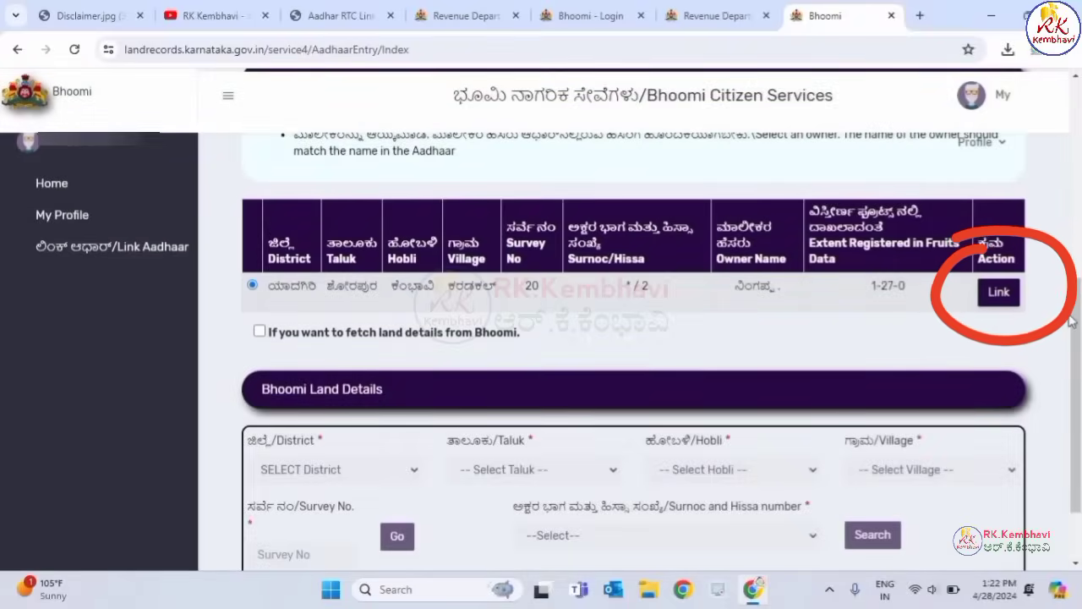
Step: Start linking the selected land record and consent to the use of the Aadhaar number so that an OTP is sent
{"action": "scroll", "coordinate": [1074, 338], "scroll_direction": "down", "scroll_amount": 2}
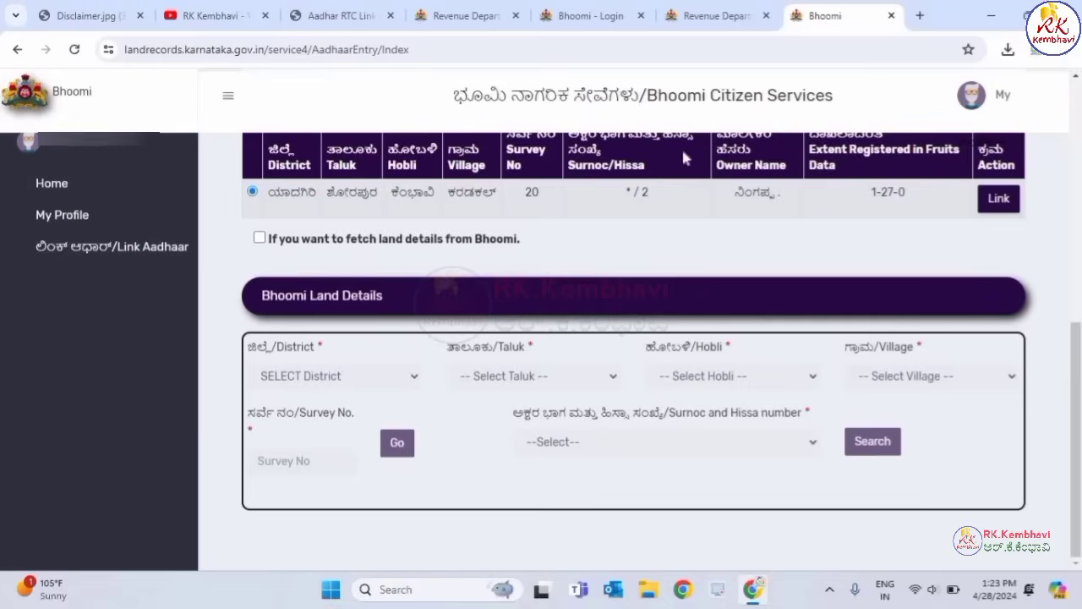
{"action": "left_click", "coordinate": [998, 200]}
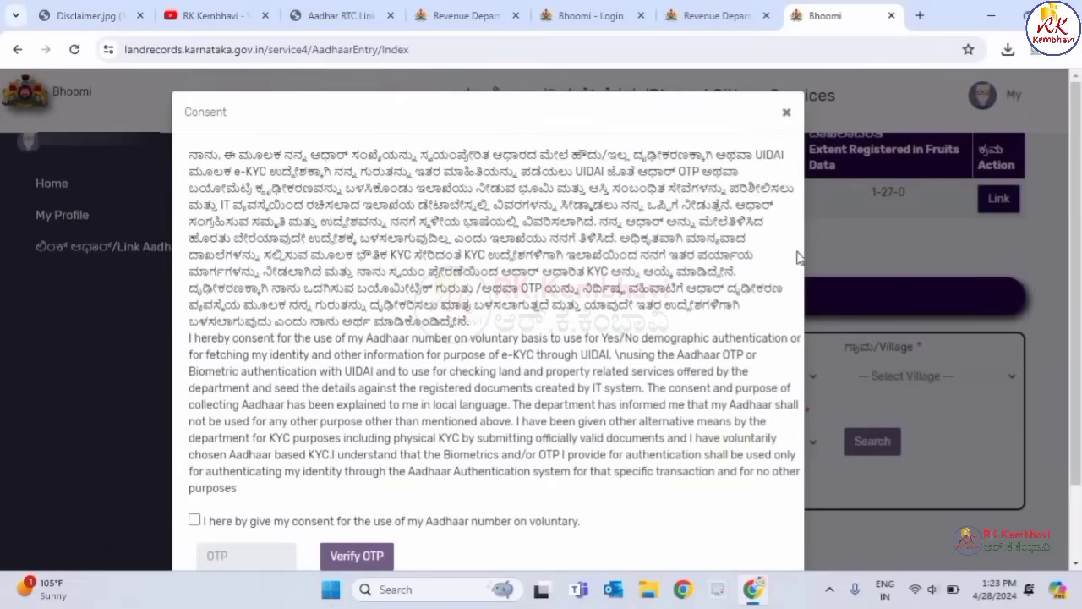
{"action": "scroll", "coordinate": [1080, 193], "scroll_direction": "down", "scroll_amount": 2}
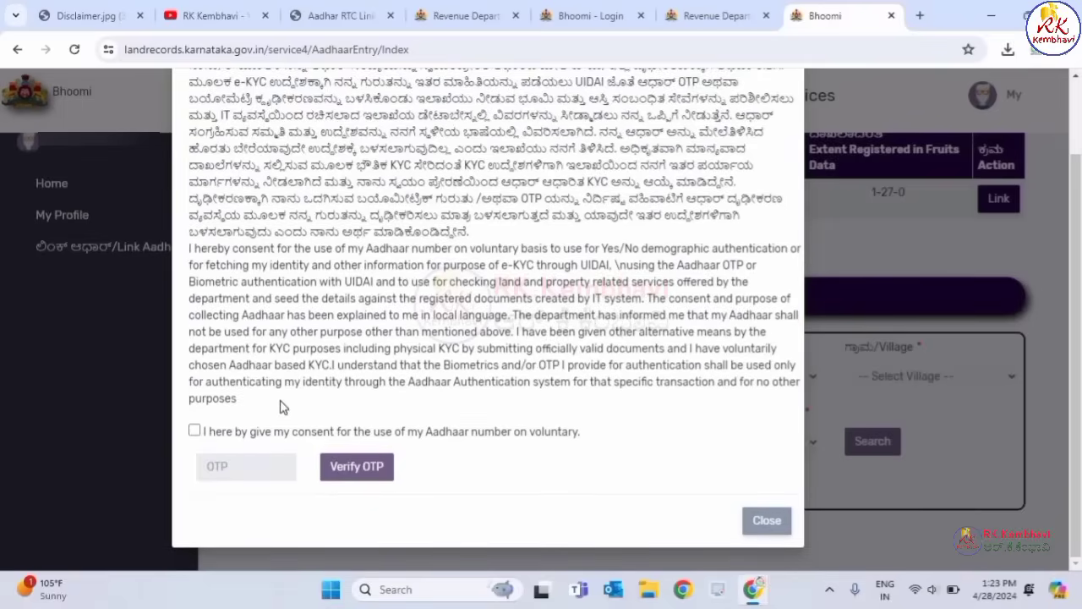
{"action": "left_click", "coordinate": [196, 431]}
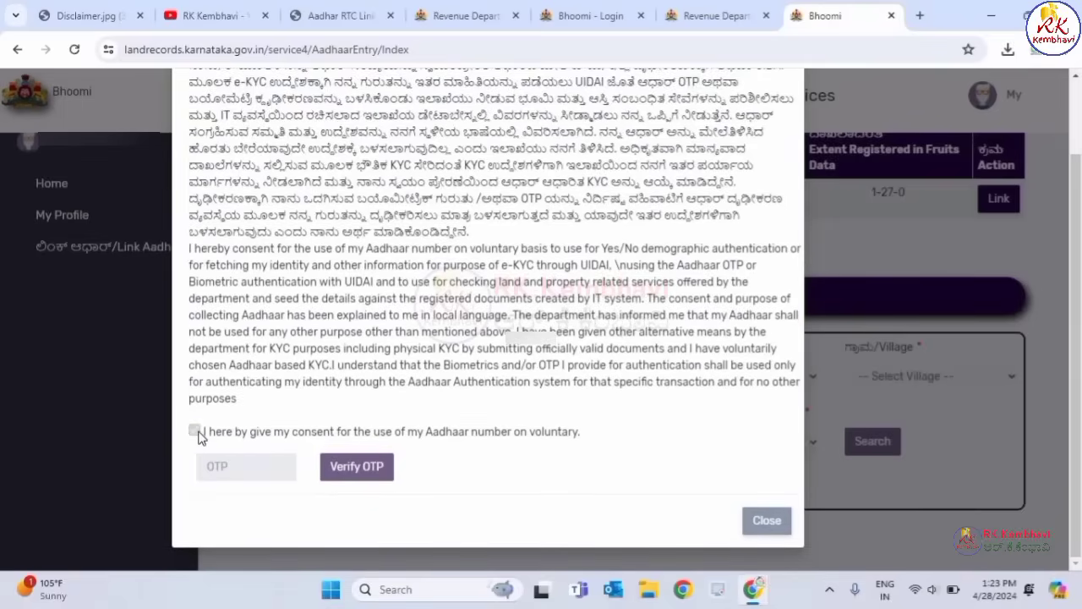
{"action": "left_click", "coordinate": [356, 464]}
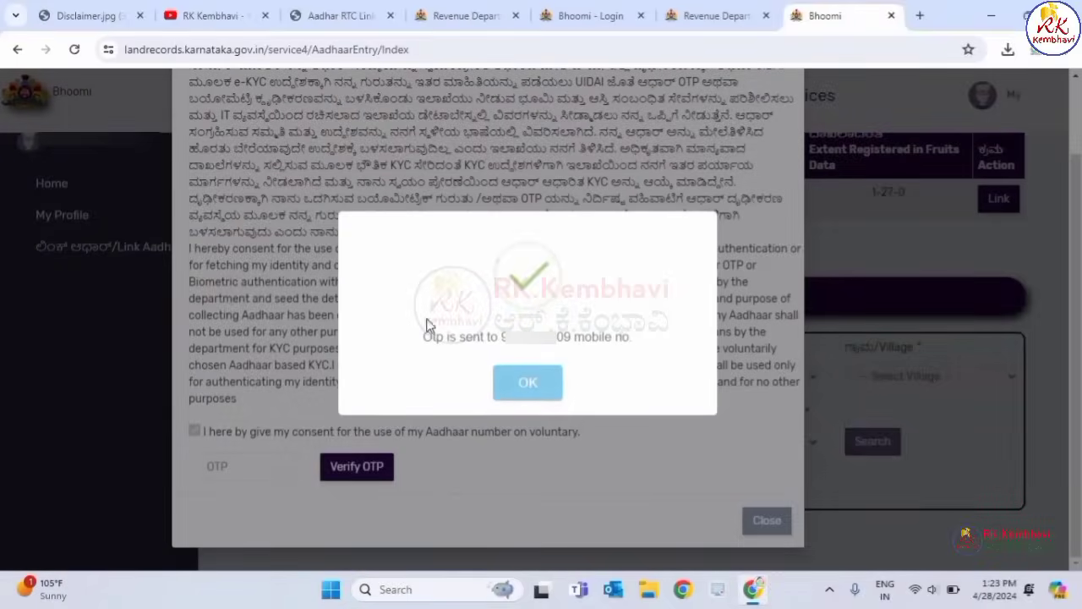
{"action": "left_click", "coordinate": [527, 384]}
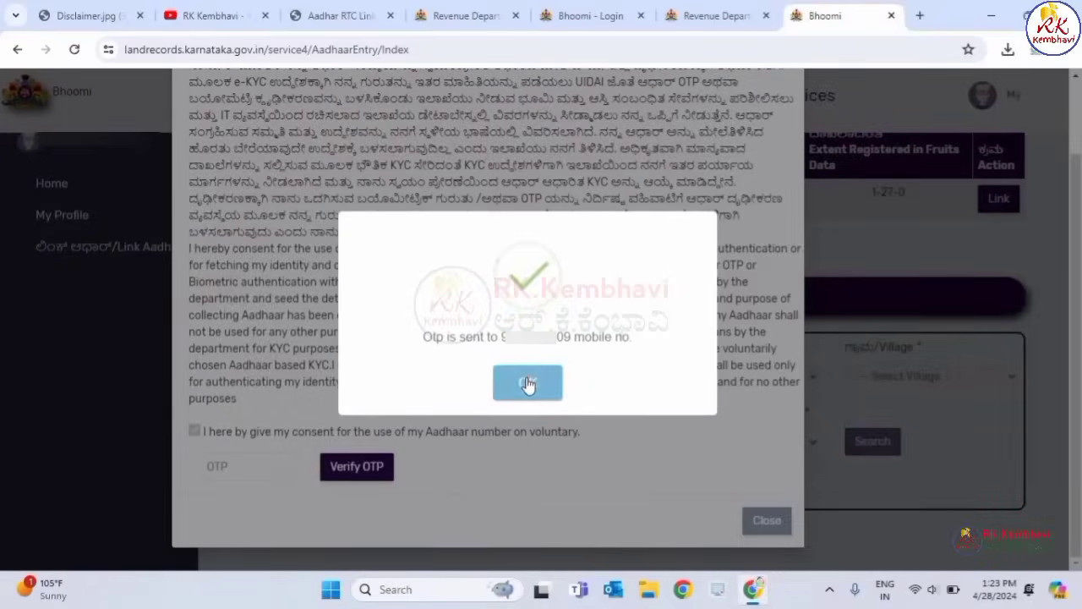
Step: Enter and verify the OTP, confirm linking the Aadhaar with the RTC, and close the consent dialog
{"action": "left_click", "coordinate": [219, 466]}
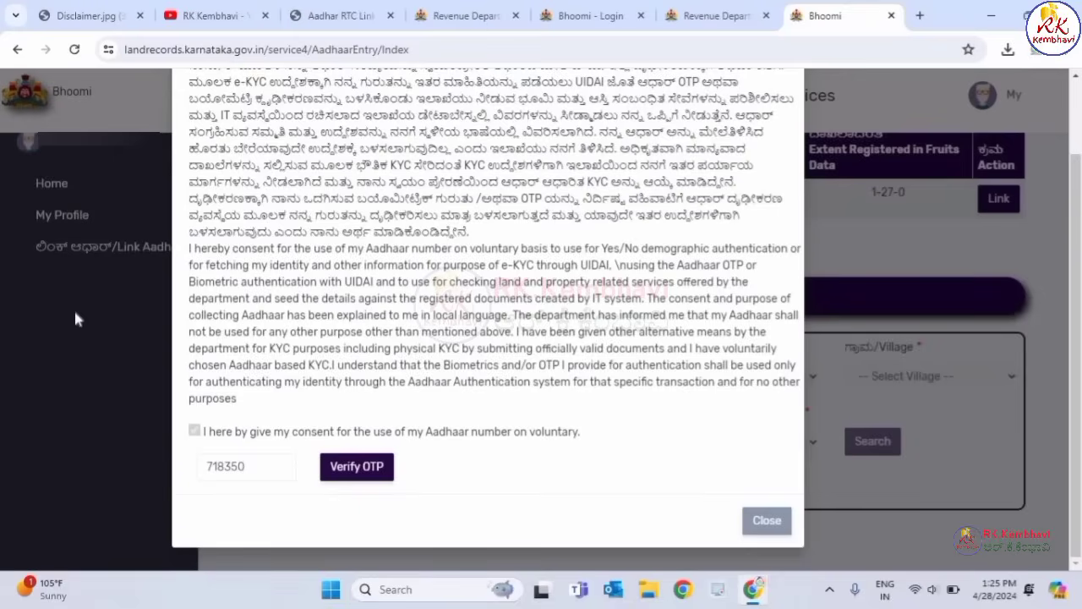
{"action": "left_click", "coordinate": [363, 468]}
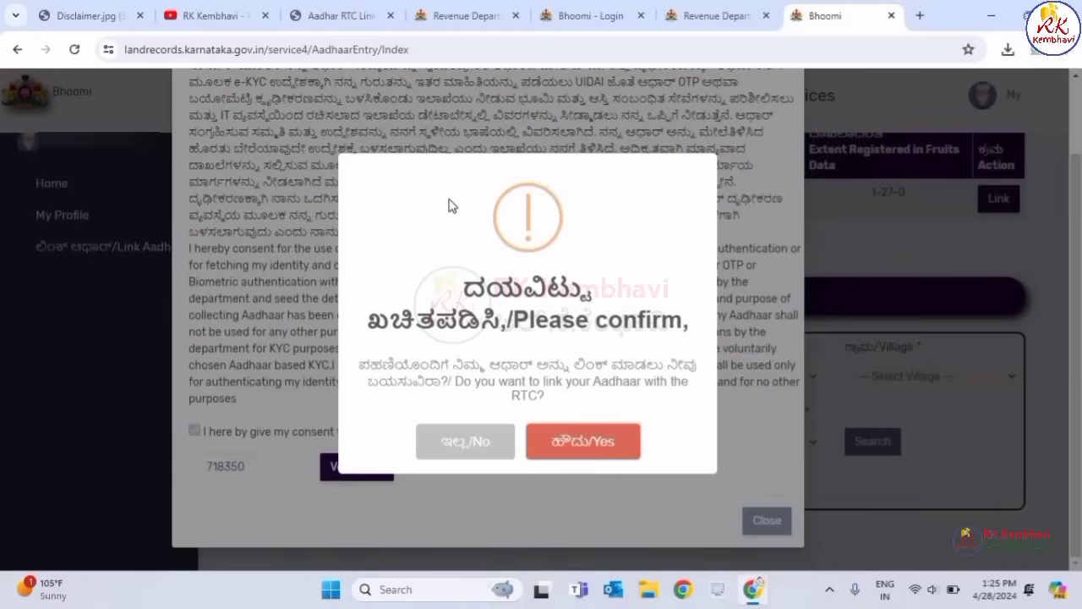
{"action": "left_click", "coordinate": [584, 443]}
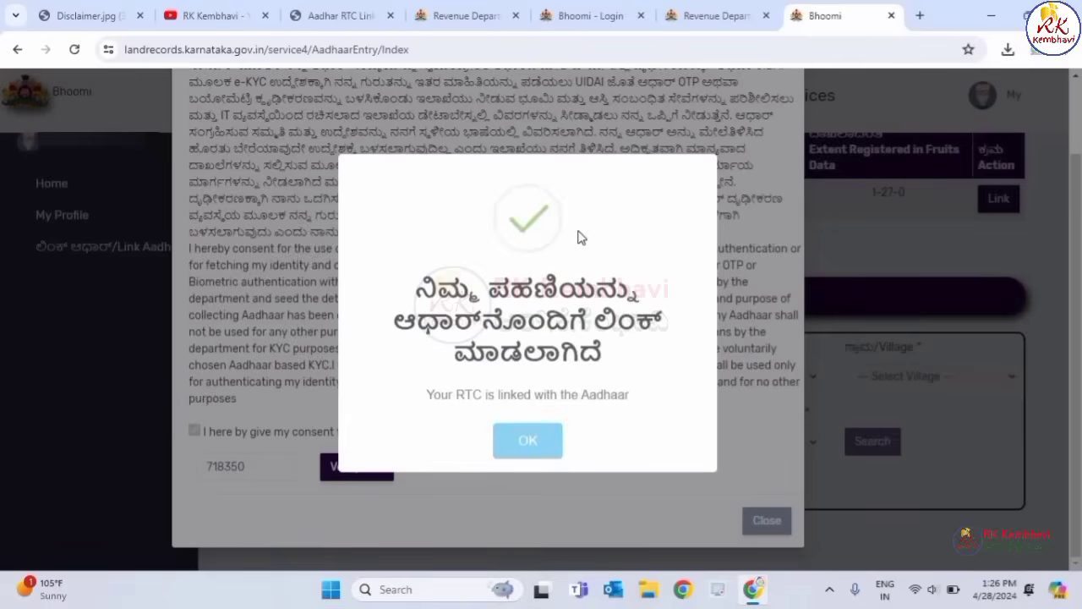
{"action": "left_click", "coordinate": [524, 444]}
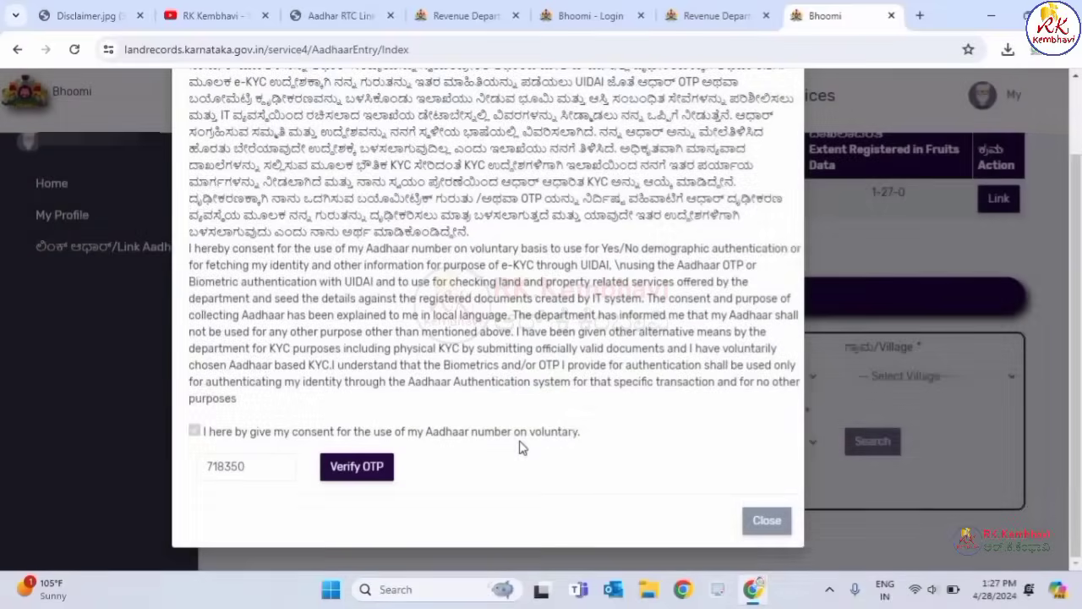
{"action": "left_click", "coordinate": [765, 520]}
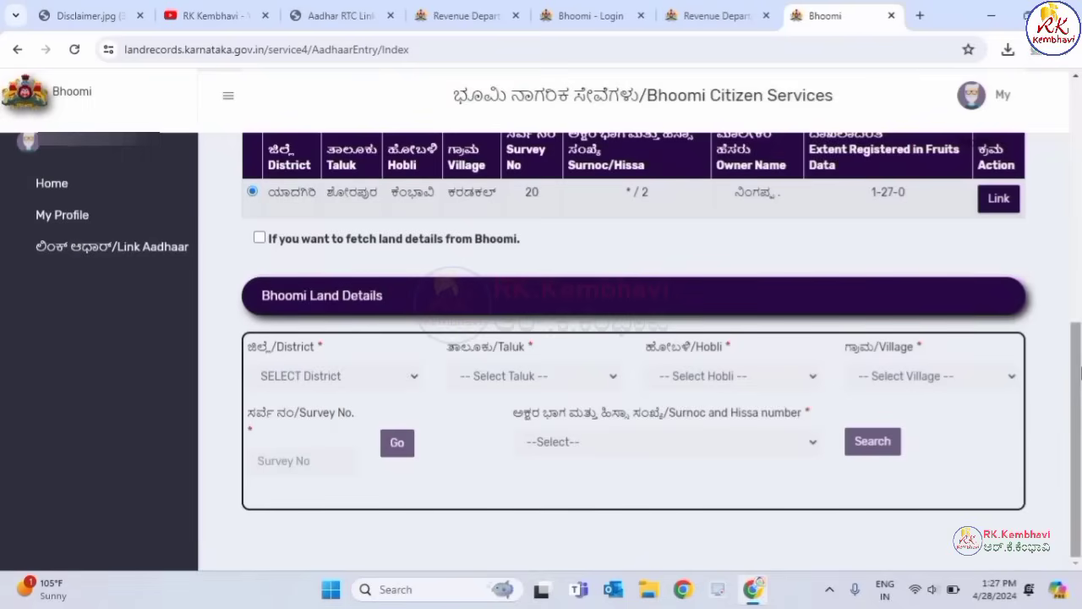
Step: Open the home dashboard to check the RTCs linked to the Aadhaar number
{"action": "left_click_drag", "start_coordinate": [1079, 372], "coordinate": [1079, 287]}
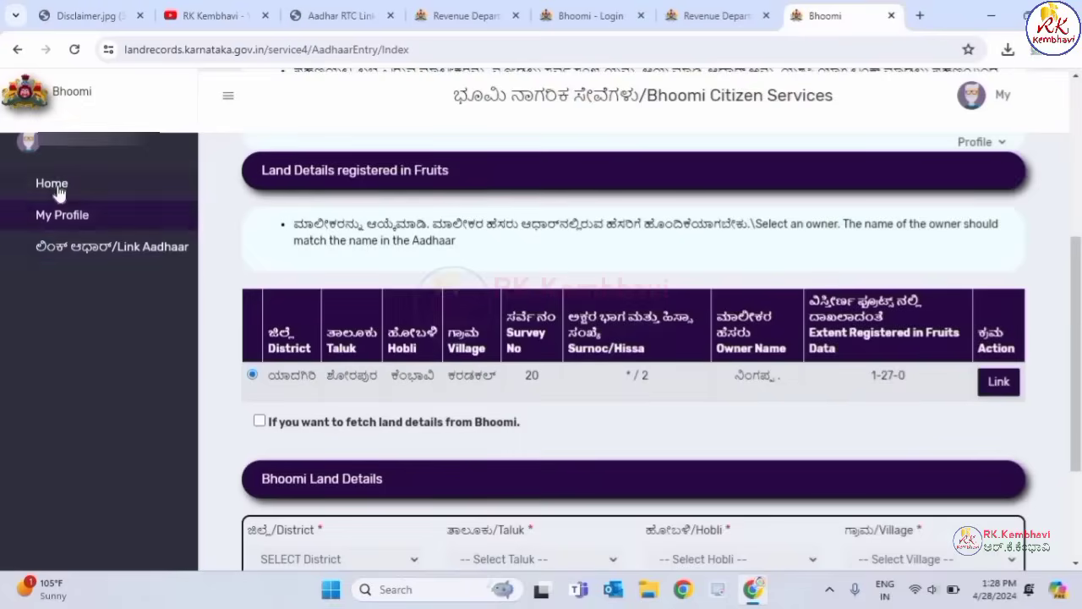
{"action": "left_click", "coordinate": [56, 193]}
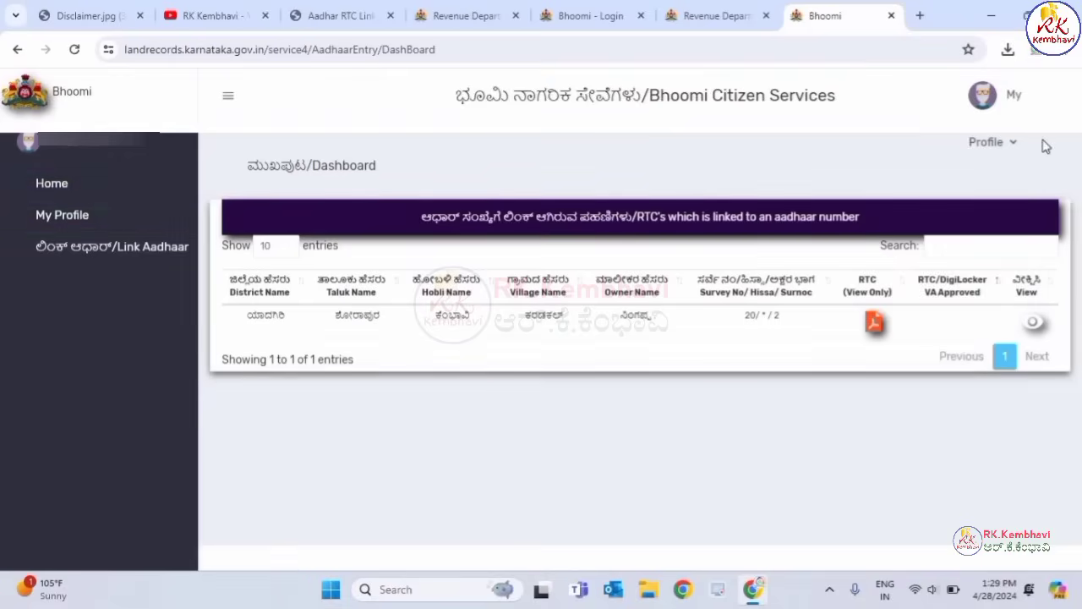
Step: View the Aadhar RTC Link image and the RK Kembhavi YouTube channel page
{"action": "left_click", "coordinate": [343, 15]}
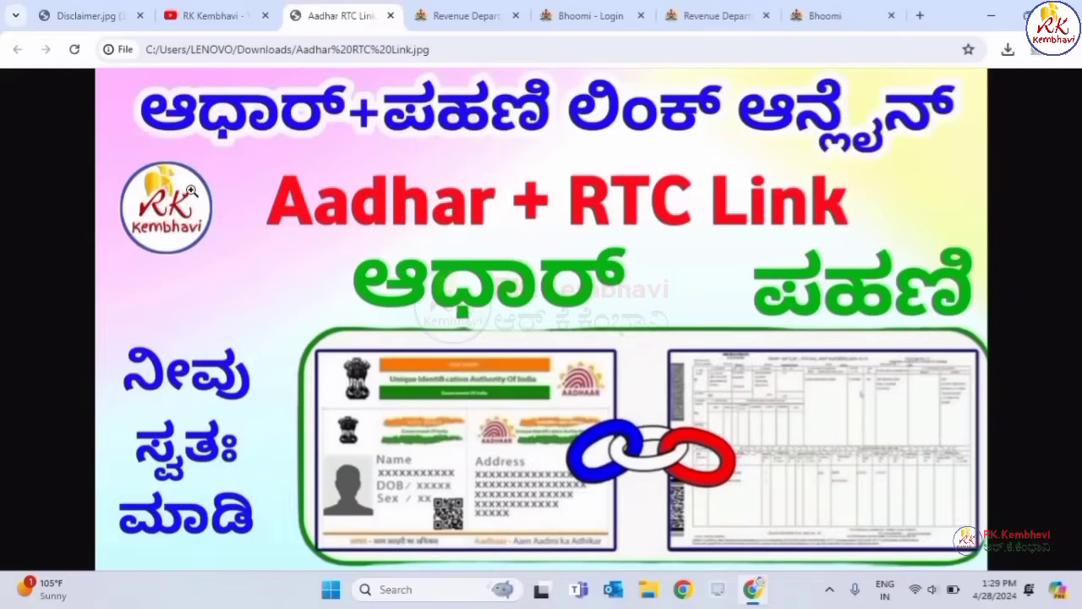
{"action": "left_click", "coordinate": [226, 10]}
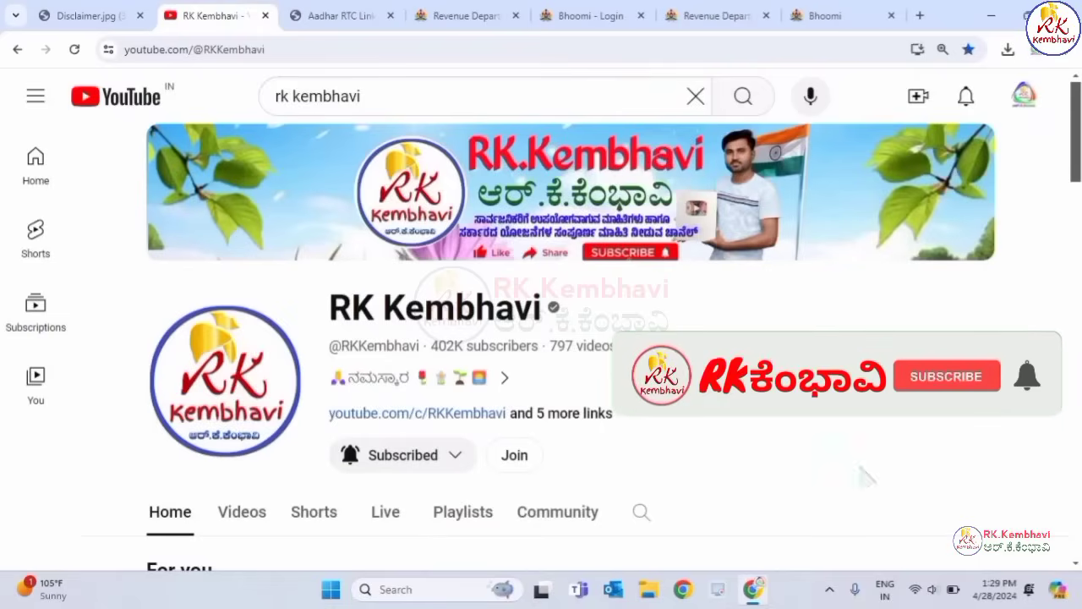